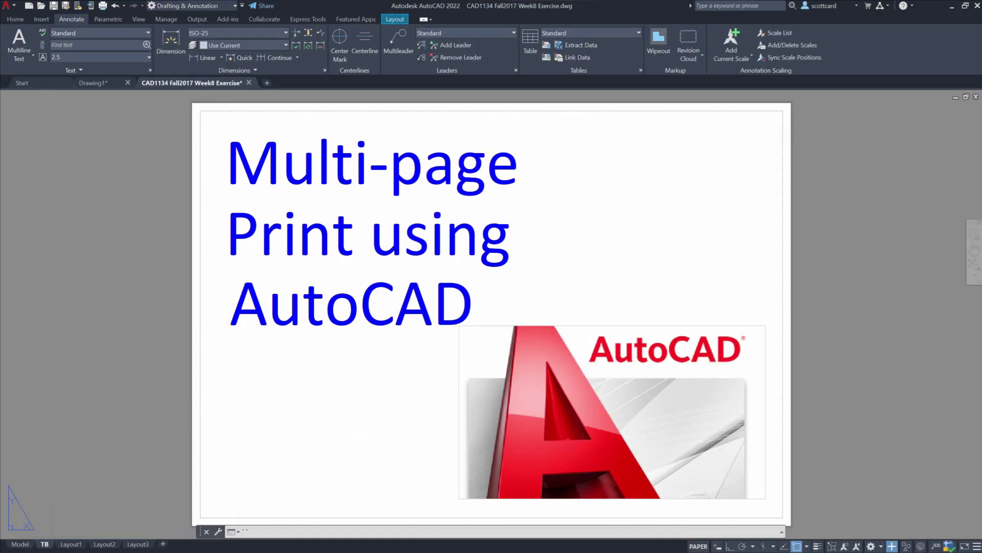
# - Flip from model space through the Layout1, Layout3 and Layout2 four-view sheets
pyautogui.click(20, 544)
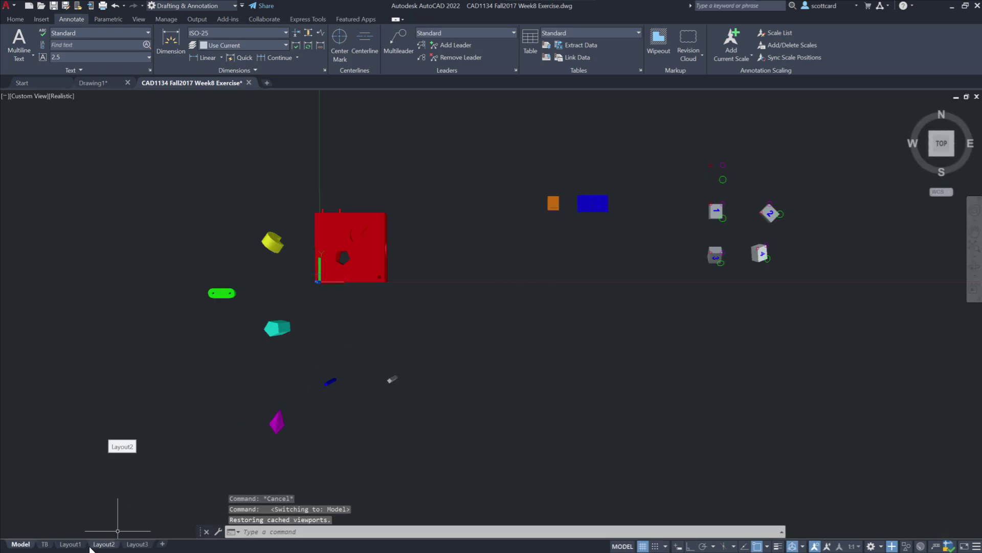
pyautogui.click(72, 544)
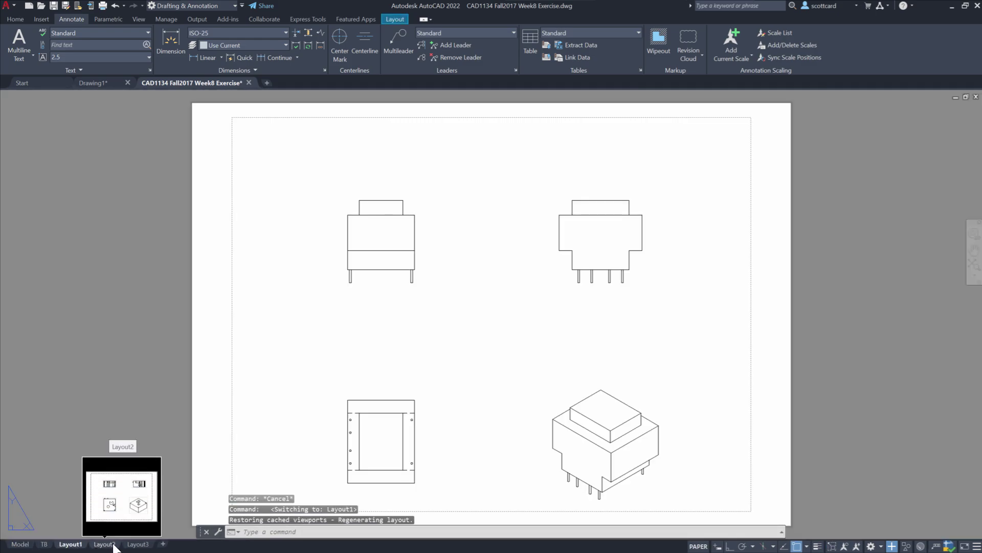
pyautogui.click(137, 545)
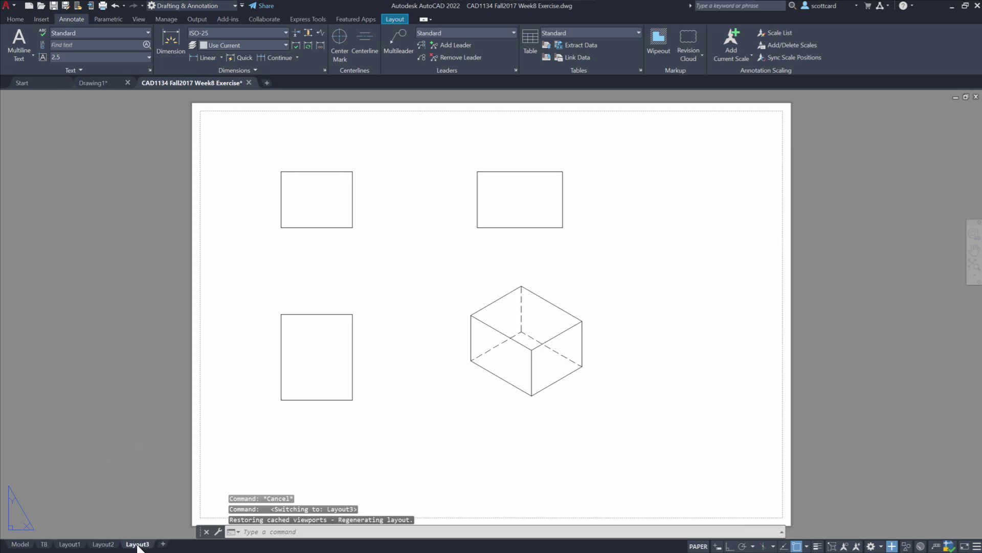
pyautogui.click(112, 545)
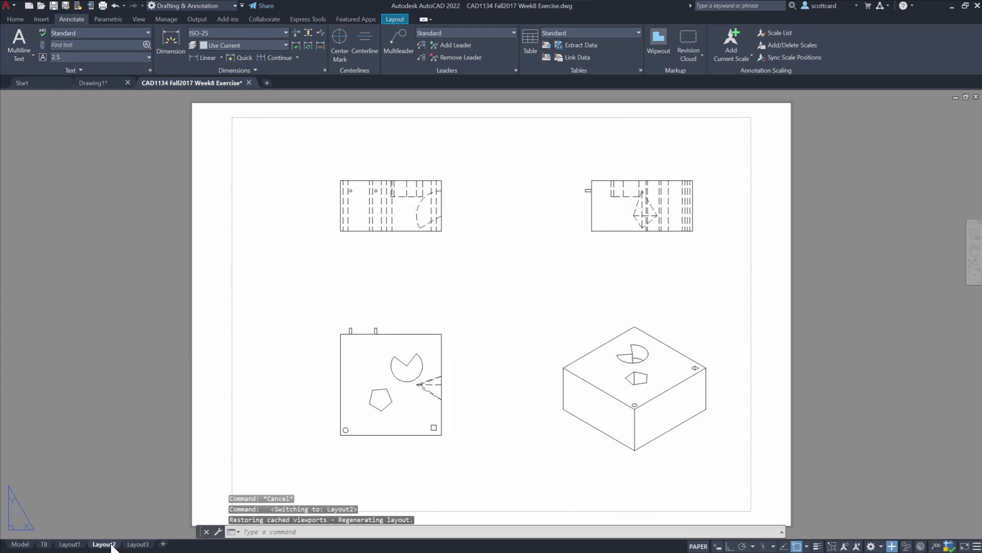
# - Cancel the stray selection, revisit Layout1, then return to the TB title sheet
pyautogui.click(97, 538)
pyautogui.moveTo(69, 547)
pyautogui.press('Escape')
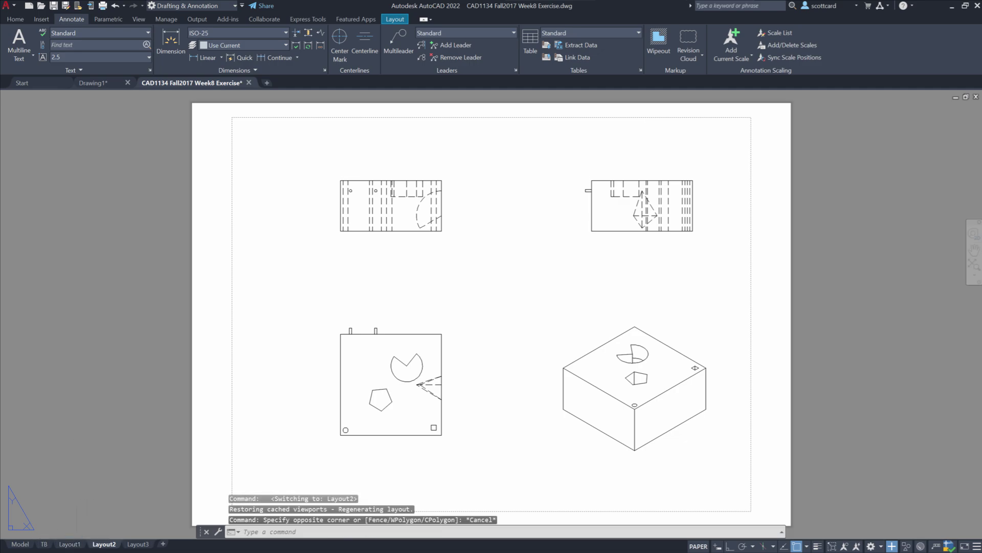
pyautogui.click(67, 545)
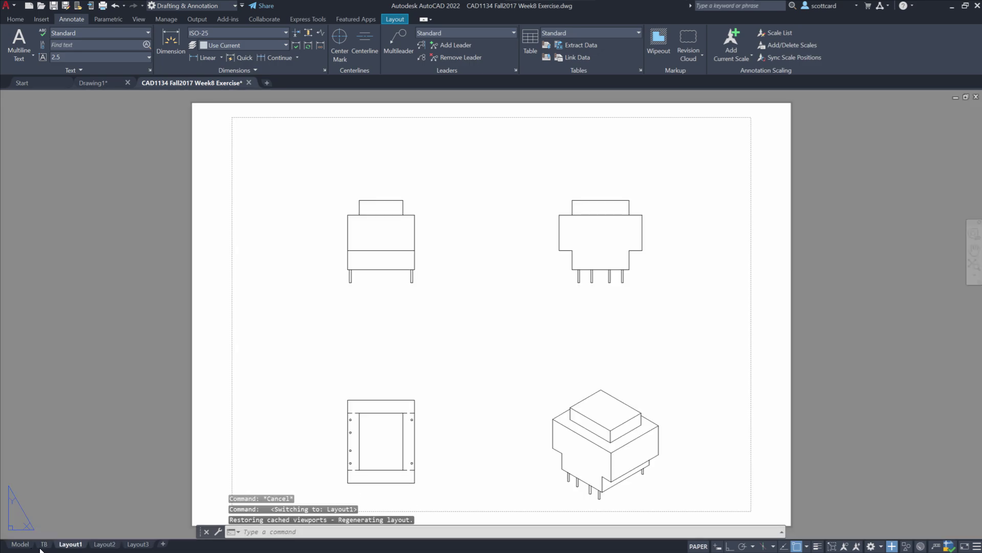
pyautogui.click(43, 544)
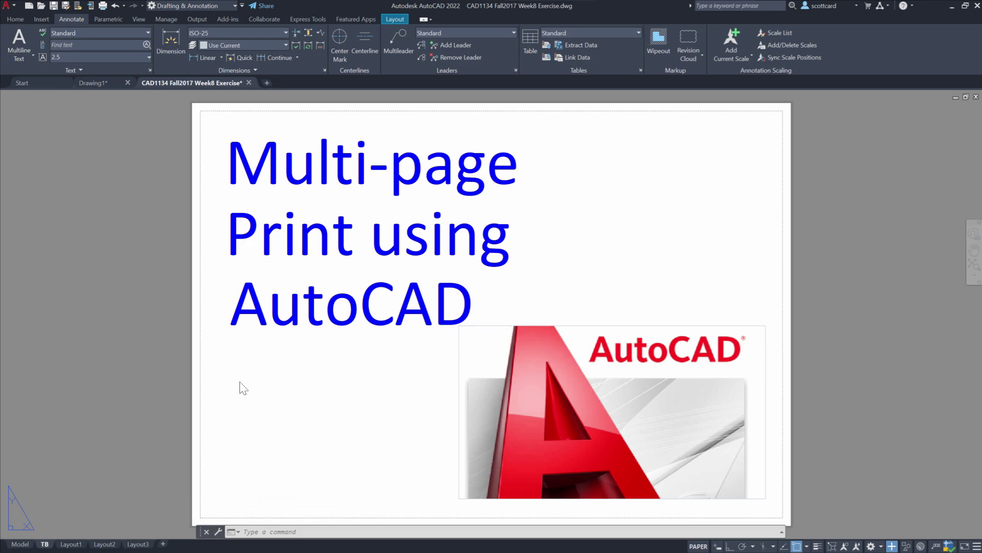
# - Dismiss a stray Plot dialog, then launch Print > Batch Plot to open Publish
pyautogui.click(6, 6)
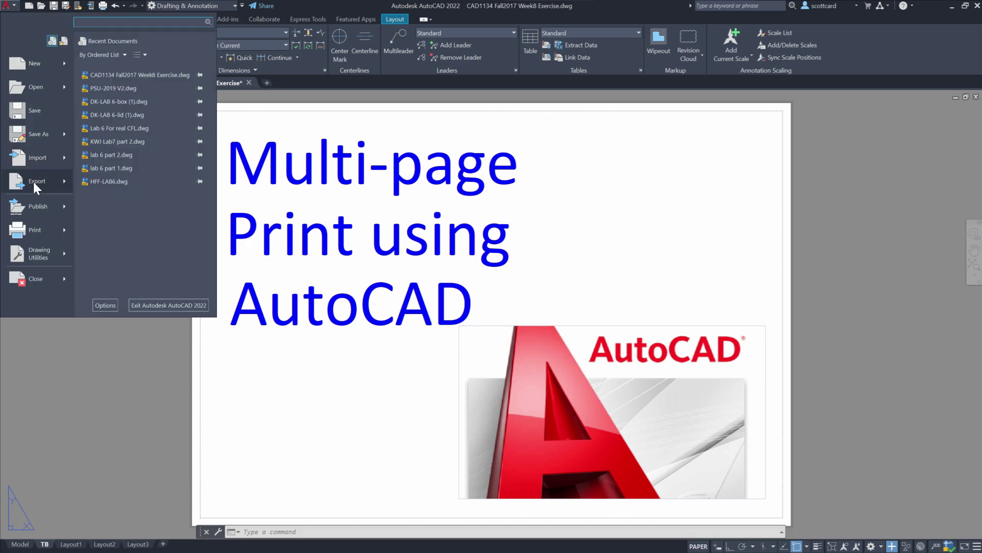
pyautogui.click(36, 230)
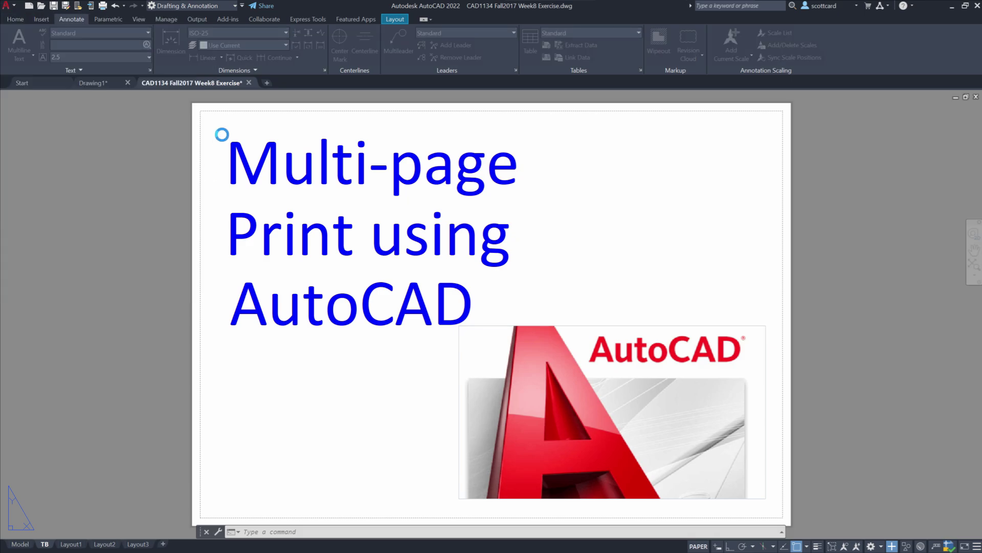
pyautogui.press('Escape')
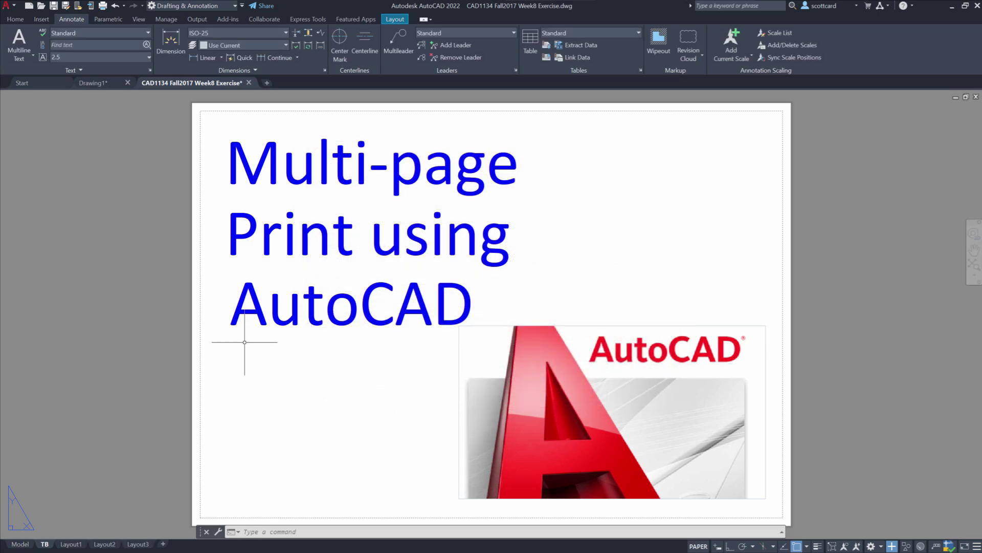
pyautogui.click(8, 5)
pyautogui.moveTo(35, 229)
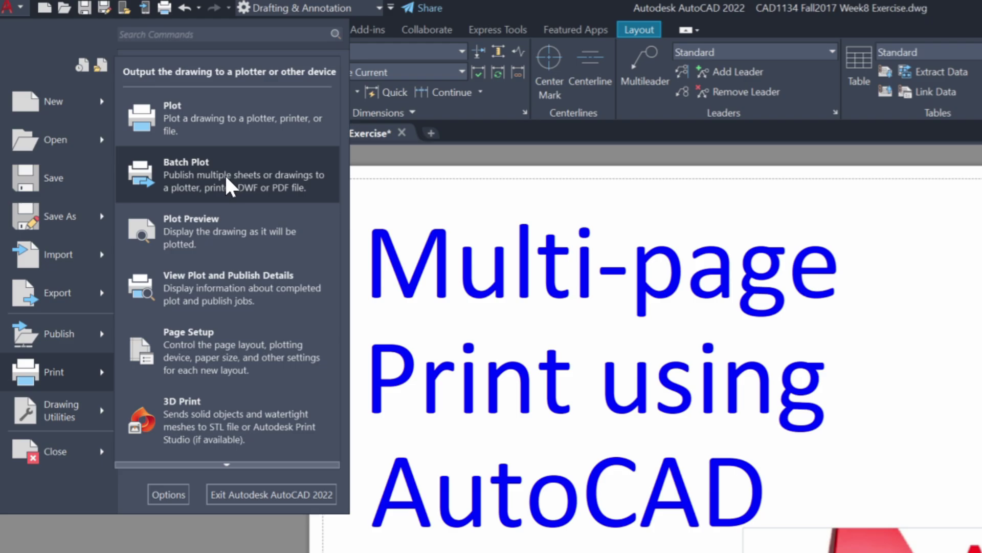
pyautogui.click(228, 185)
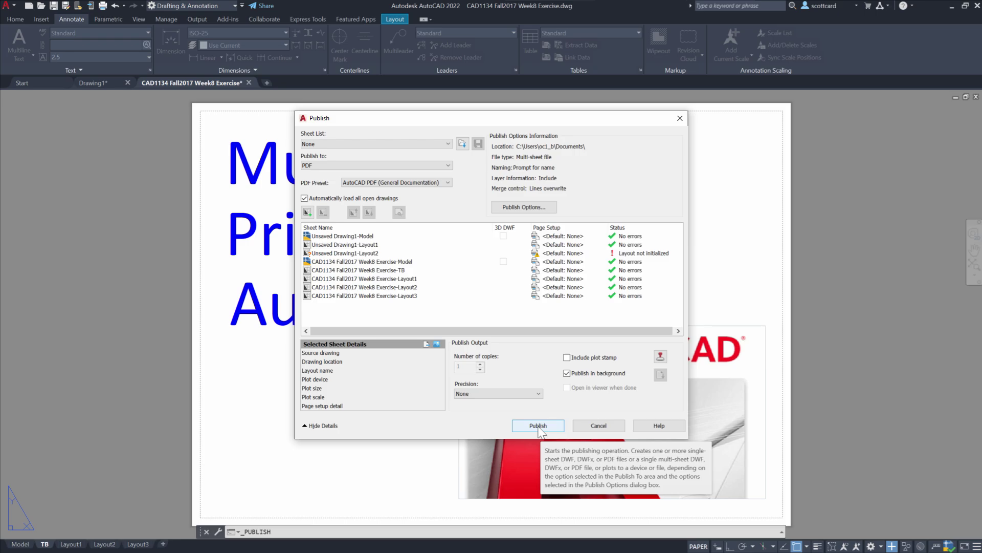
# - Remove the unsaved drawing's sheets and the Exercise-Model sheet from the publish list
pyautogui.click(338, 236)
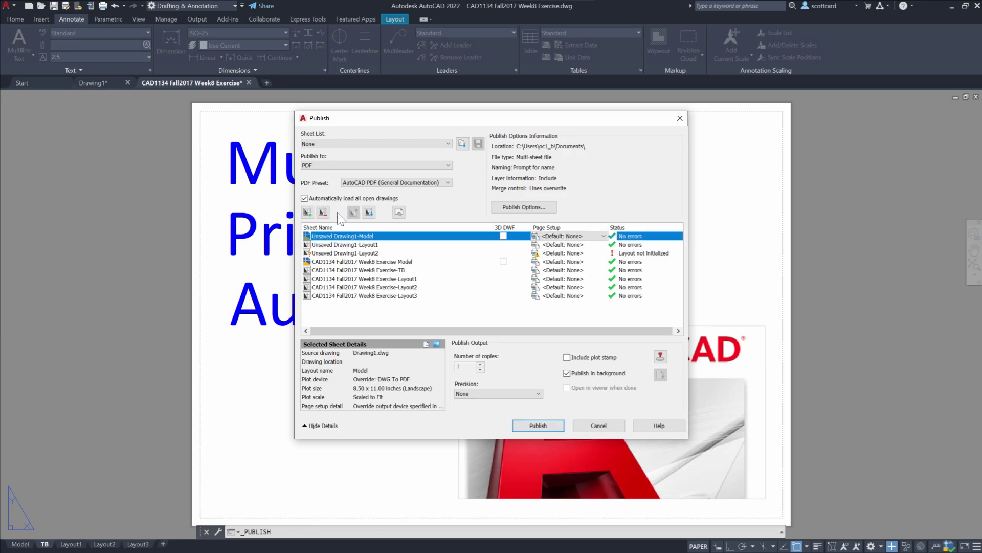
pyautogui.click(323, 211)
pyautogui.click(324, 213)
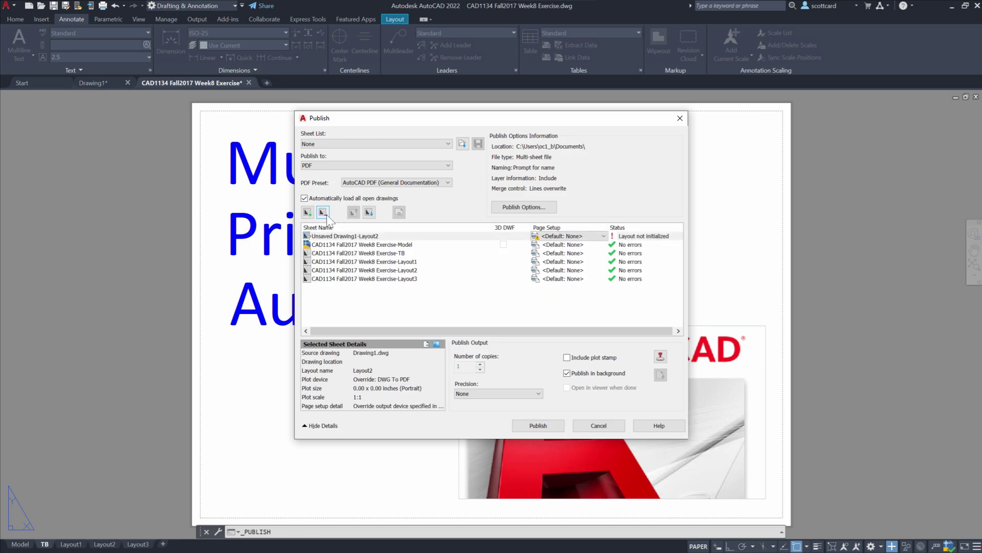
pyautogui.click(324, 213)
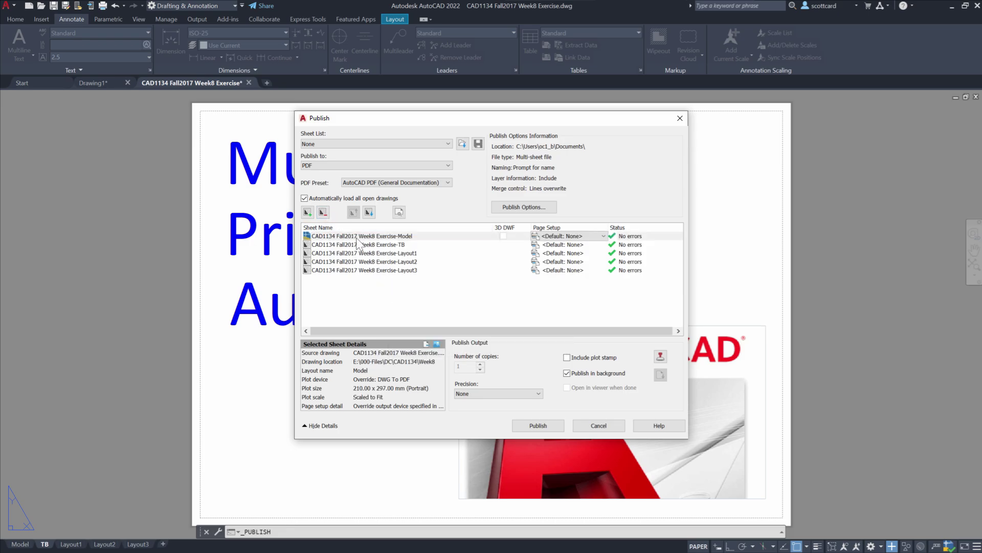
pyautogui.click(324, 213)
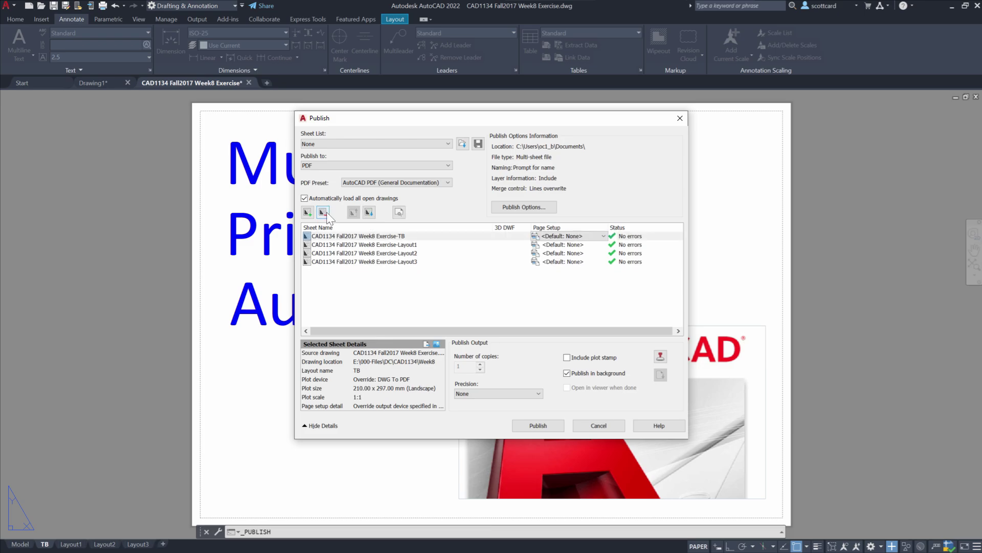
# - Set output to PDF with the AutoCAD PDF (General Documentation) preset
pyautogui.click(359, 167)
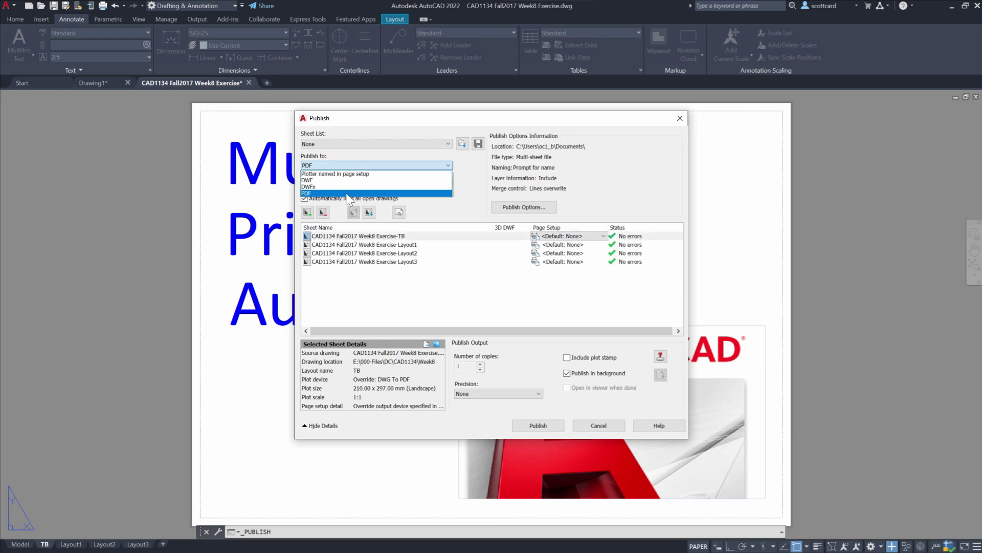
pyautogui.click(346, 192)
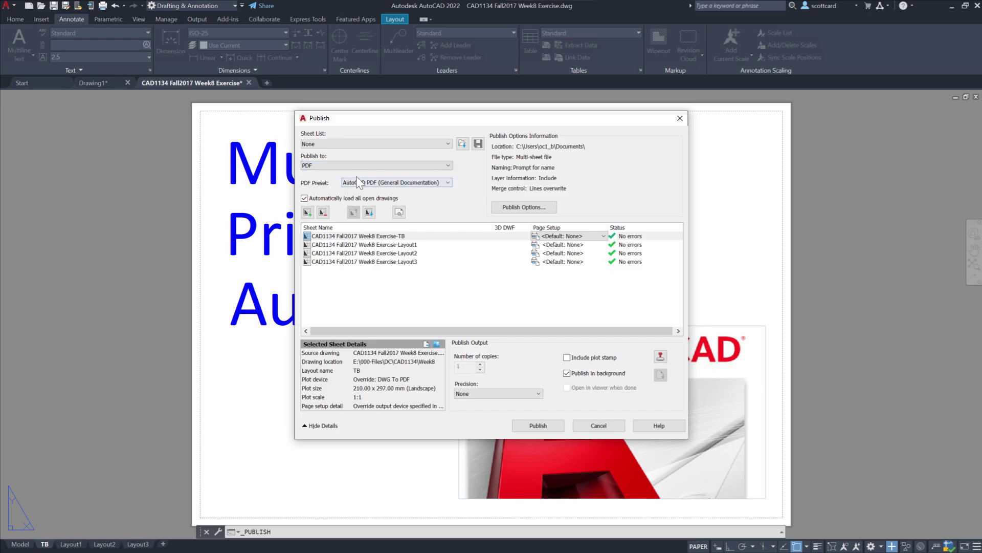
pyautogui.click(359, 185)
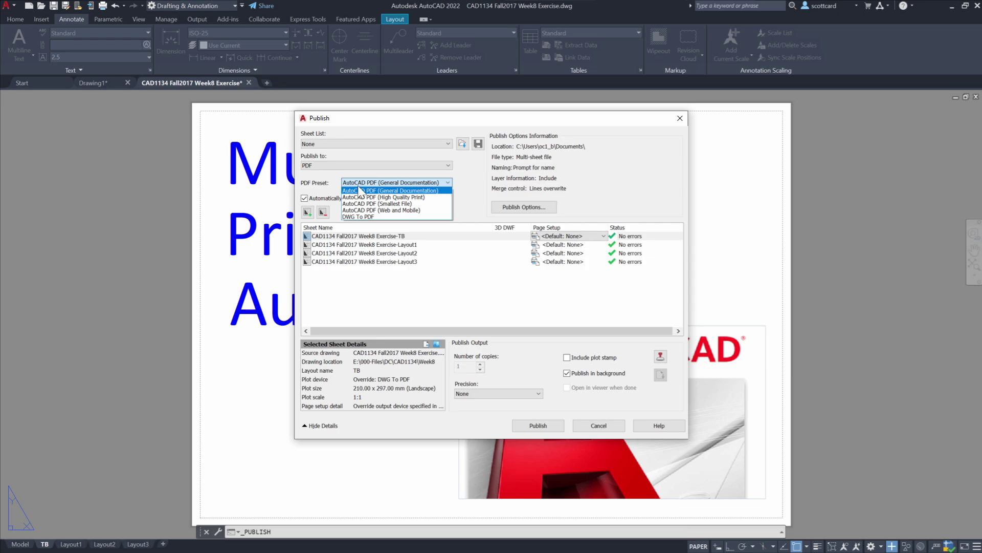
pyautogui.click(359, 188)
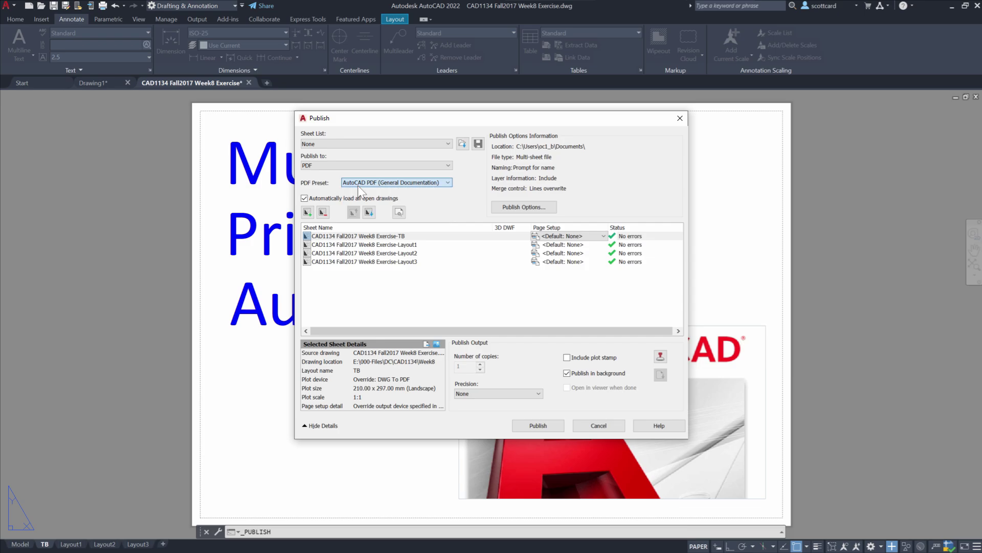
# - Publish TB, Layout1, Layout2 and Layout3 to CAD1134 Fall2017 Week8 Exercise.pdf, saving the sheet list
pyautogui.click(538, 426)
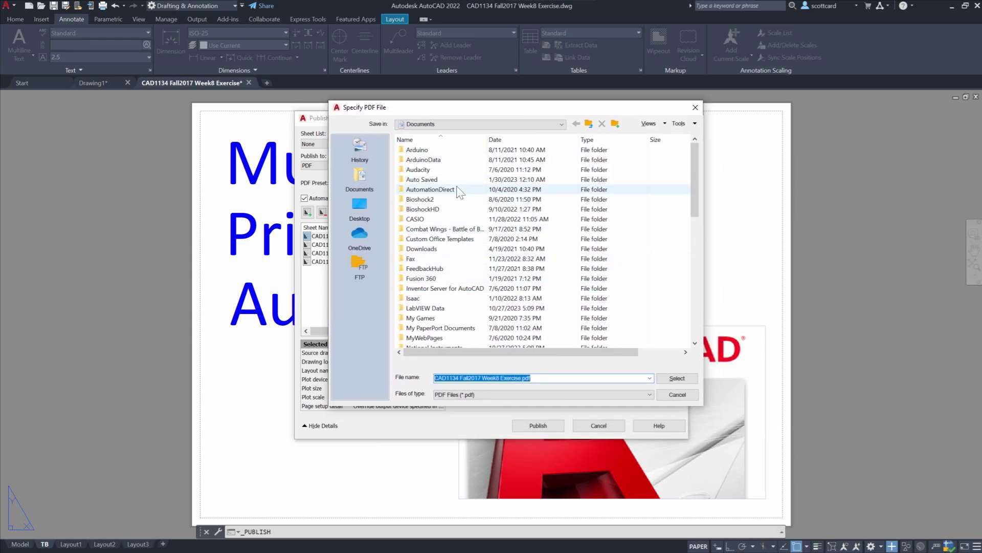
pyautogui.click(537, 427)
pyautogui.click(677, 378)
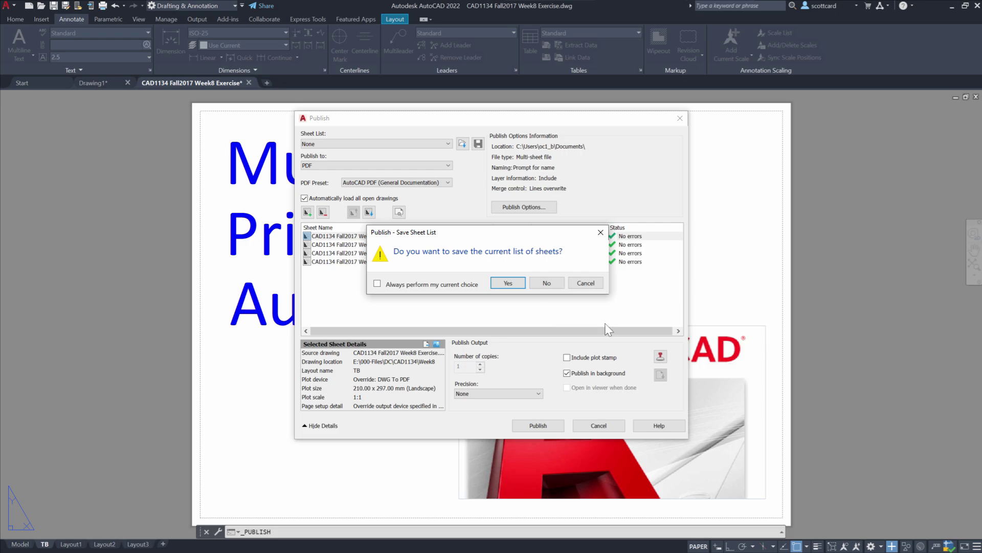
pyautogui.click(512, 283)
pyautogui.click(555, 288)
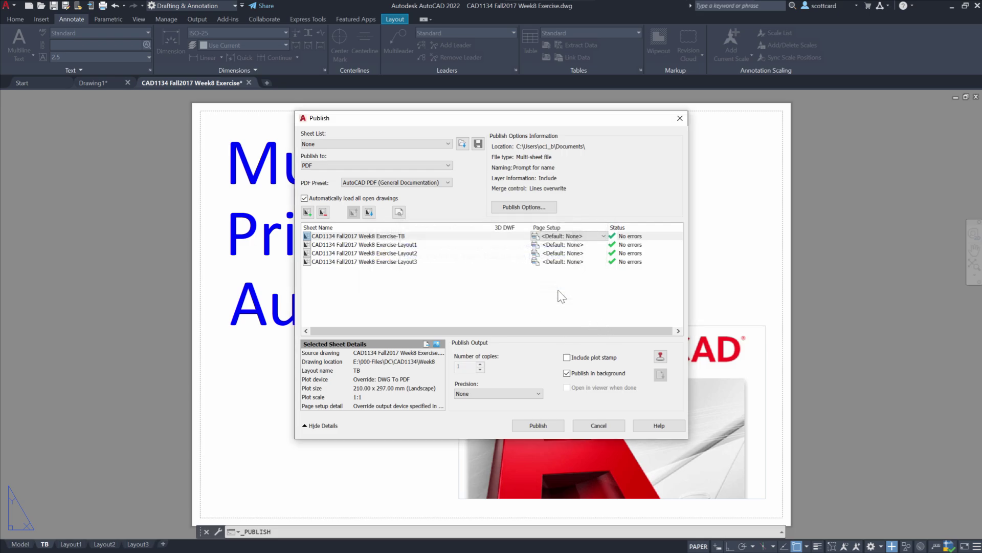
pyautogui.click(542, 426)
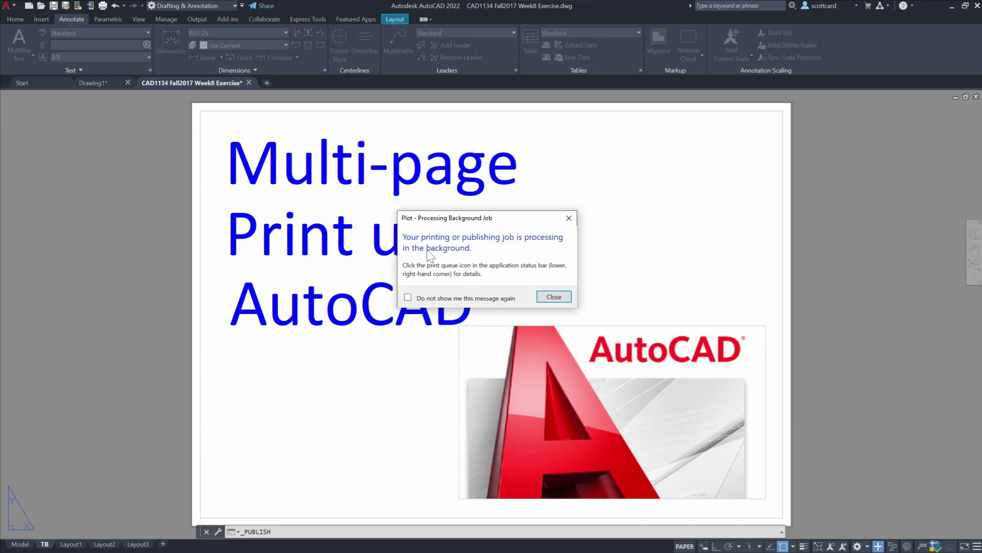
# - Check the Plot and Publish details show 4 sheets plotted with no errors, then close them
pyautogui.click(554, 298)
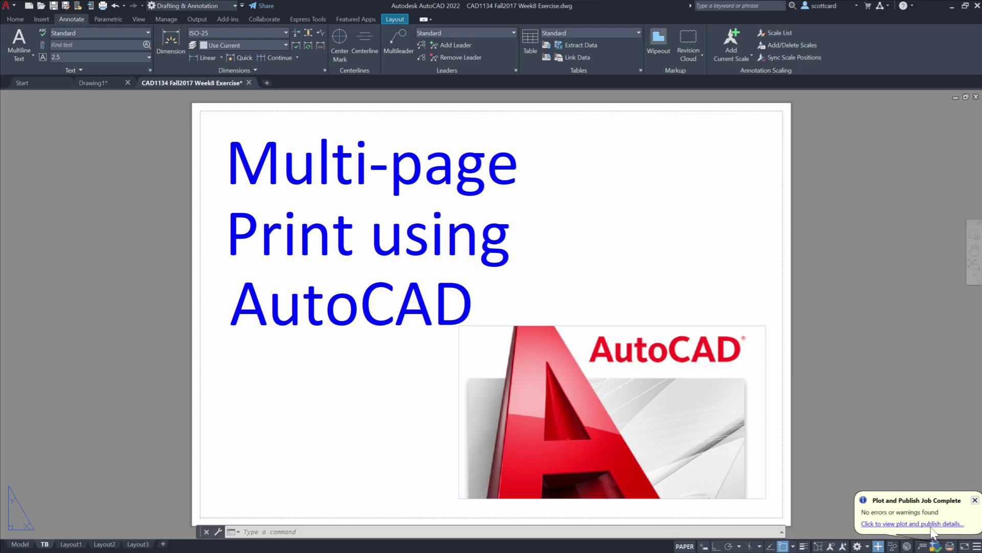
pyautogui.click(862, 477)
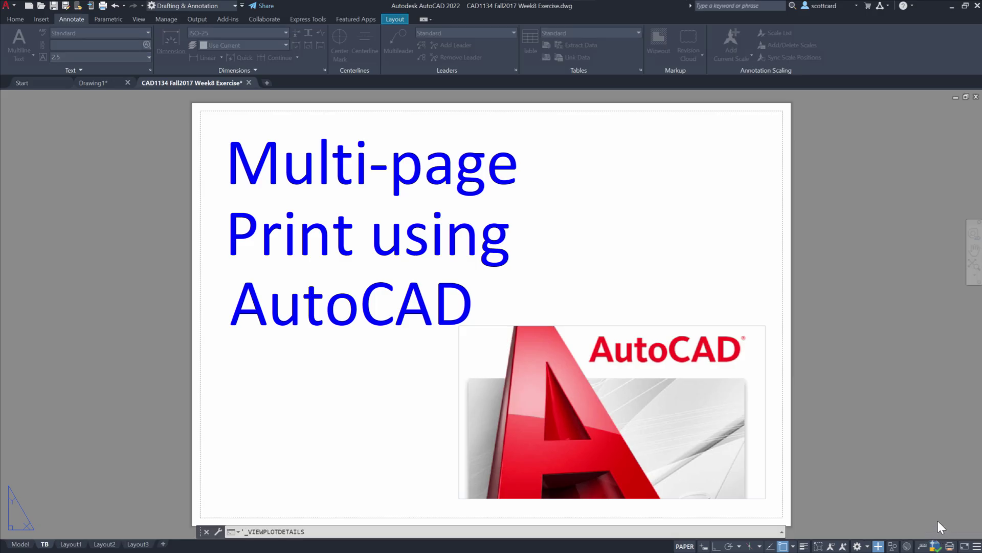
pyautogui.moveTo(724, 249); pyautogui.dragTo(512, 116)
pyautogui.scroll(-10, 481, 266)
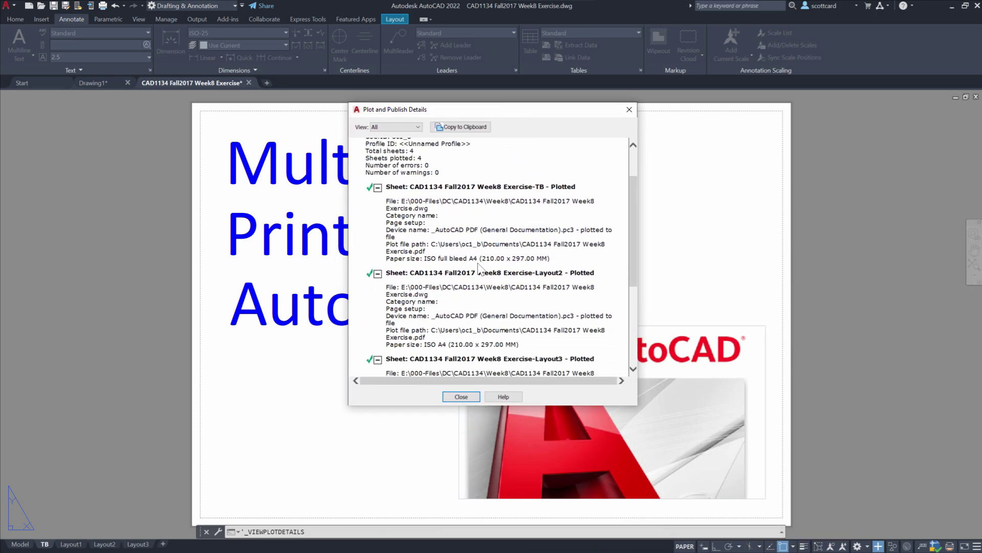
pyautogui.scroll(10, 481, 266)
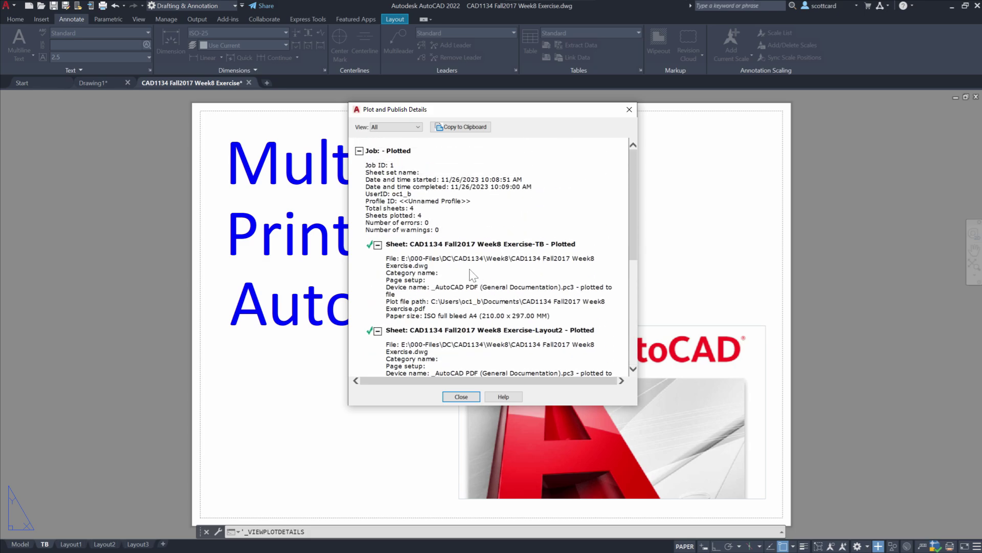
pyautogui.click(461, 397)
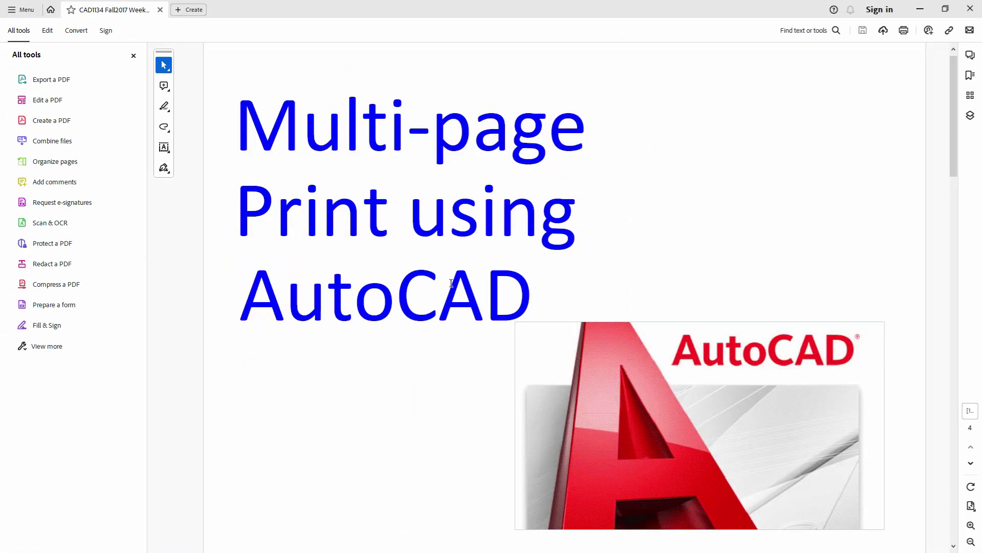
# - Scroll through PDF pages 1–4: title page, transformer drawings and box drawings
pyautogui.keyDown('ctrl'); pyautogui.scroll(-3, 508, 295); pyautogui.keyUp('ctrl')
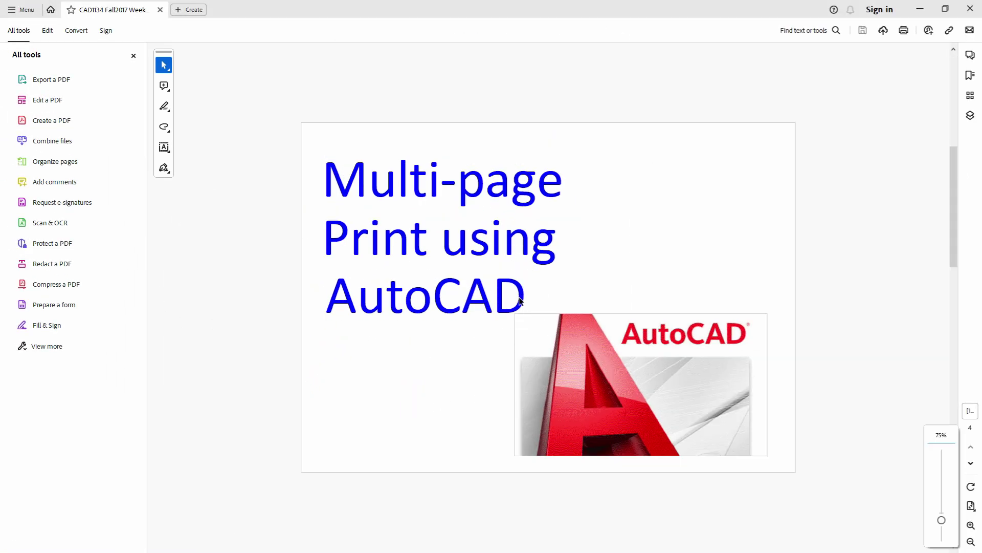
pyautogui.scroll(-2, 519, 297)
pyautogui.scroll(-2, 519, 298)
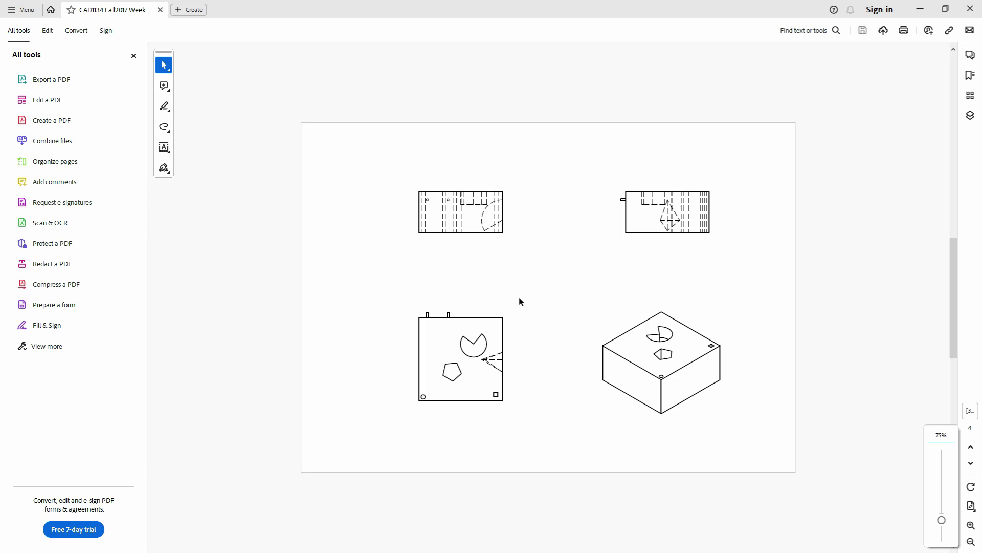
pyautogui.scroll(4, 519, 297)
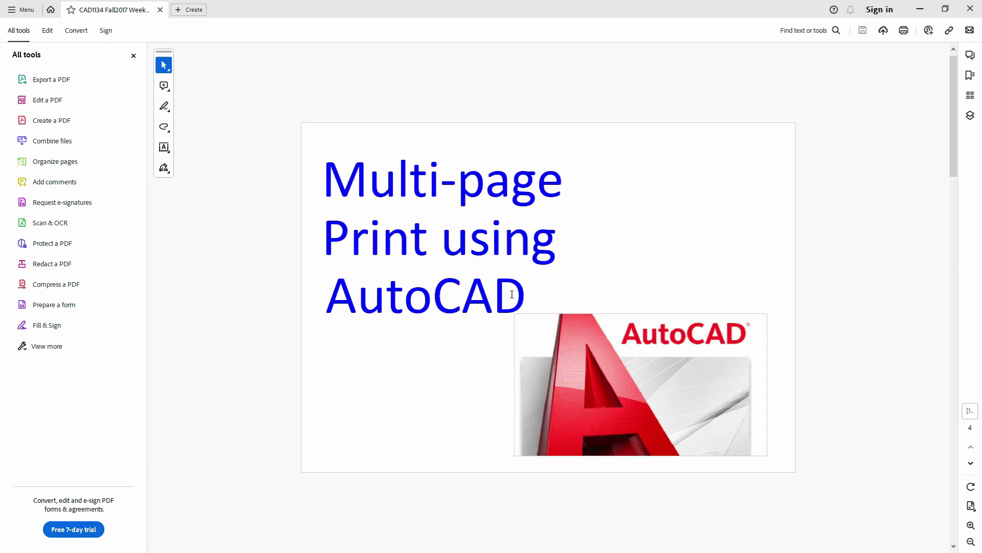
pyautogui.scroll(-2, 512, 294)
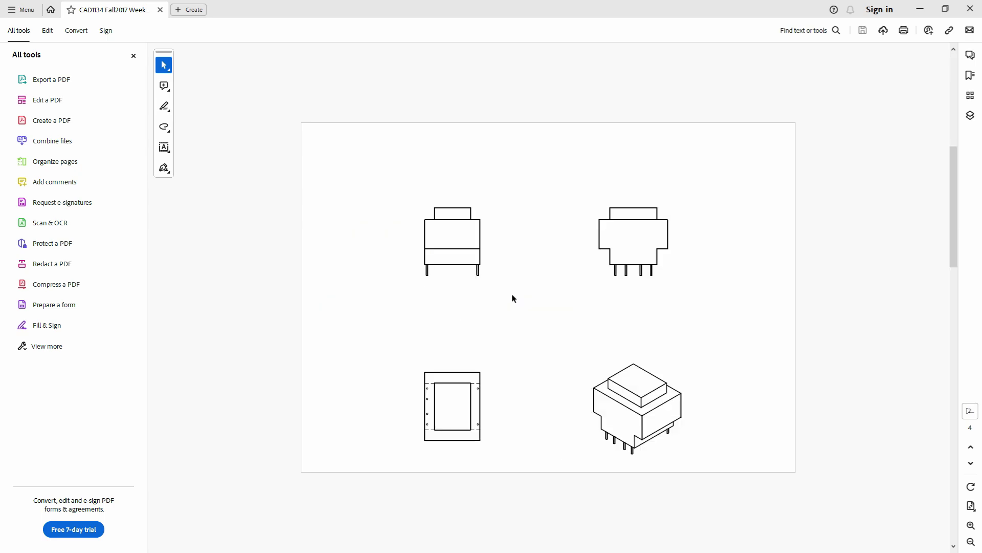
pyautogui.scroll(-2, 512, 295)
pyautogui.scroll(-2, 809, 301)
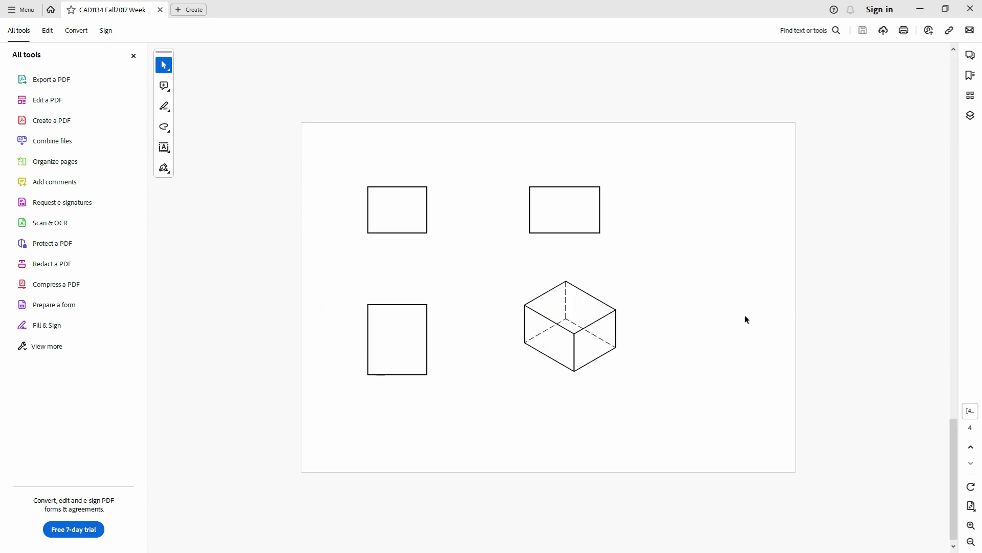
pyautogui.scroll(6, 646, 320)
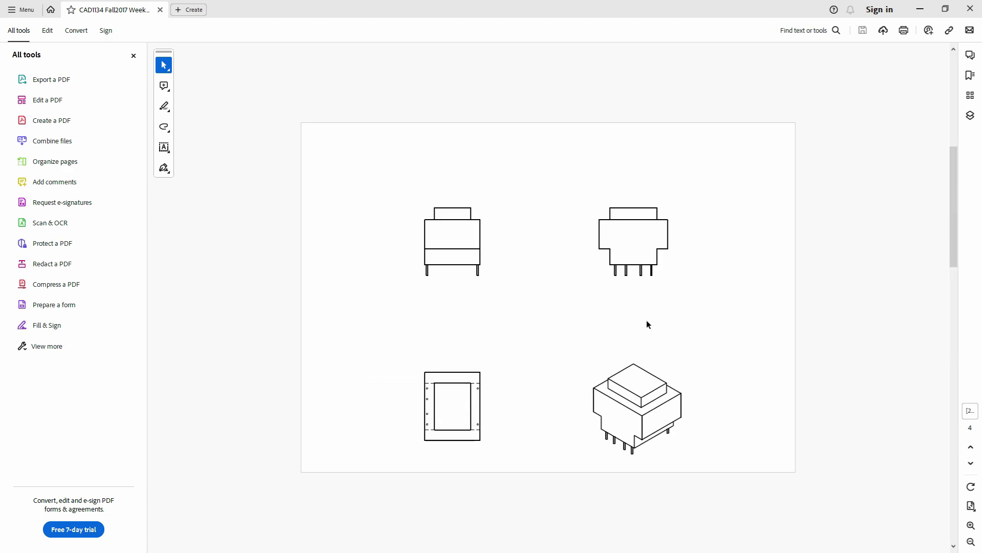
pyautogui.scroll(-2, 647, 320)
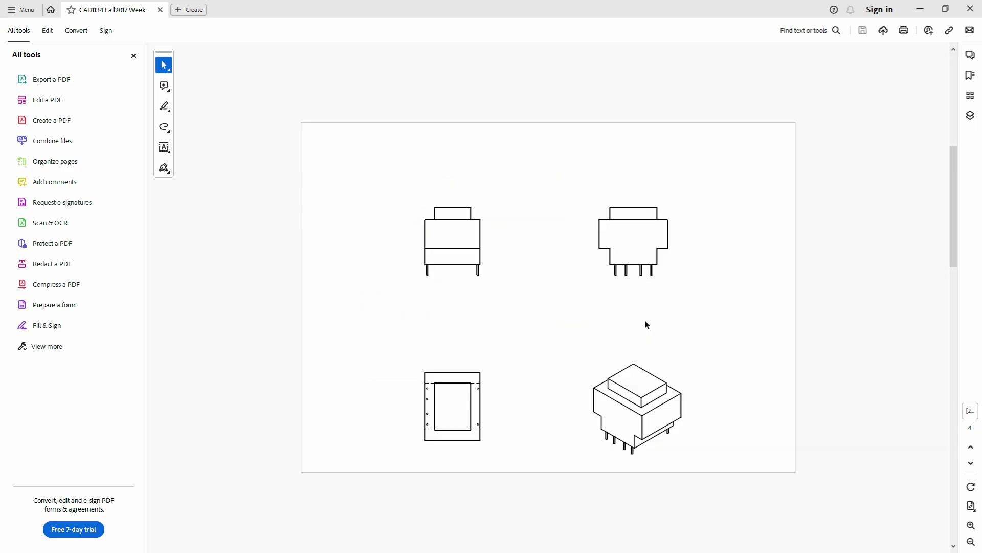